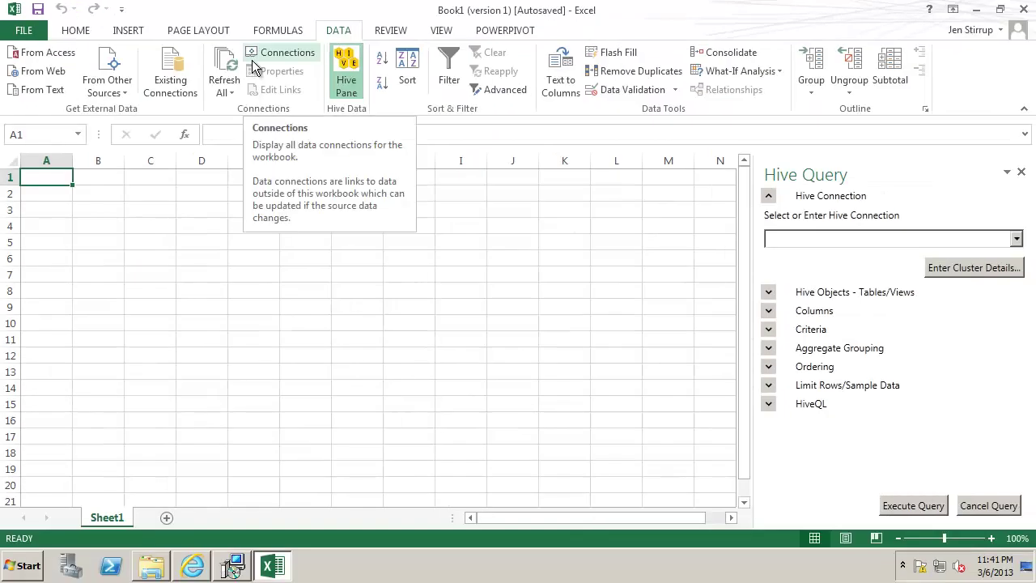
Connect with the 'hive' connection, entering the account password and saving it in the workbook
{"action": "left_click", "coordinate": [1017, 240]}
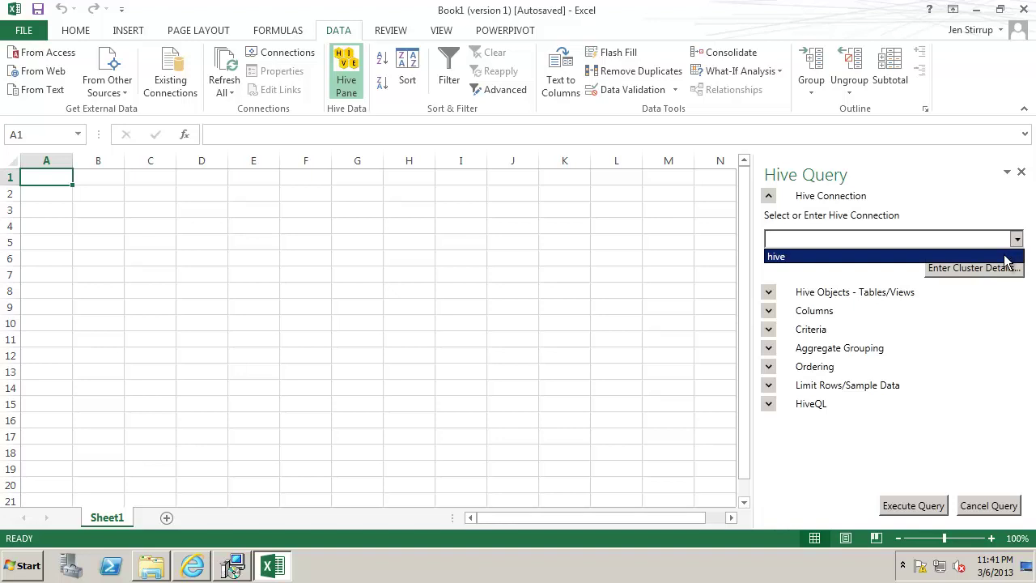
{"action": "left_click", "coordinate": [1006, 257]}
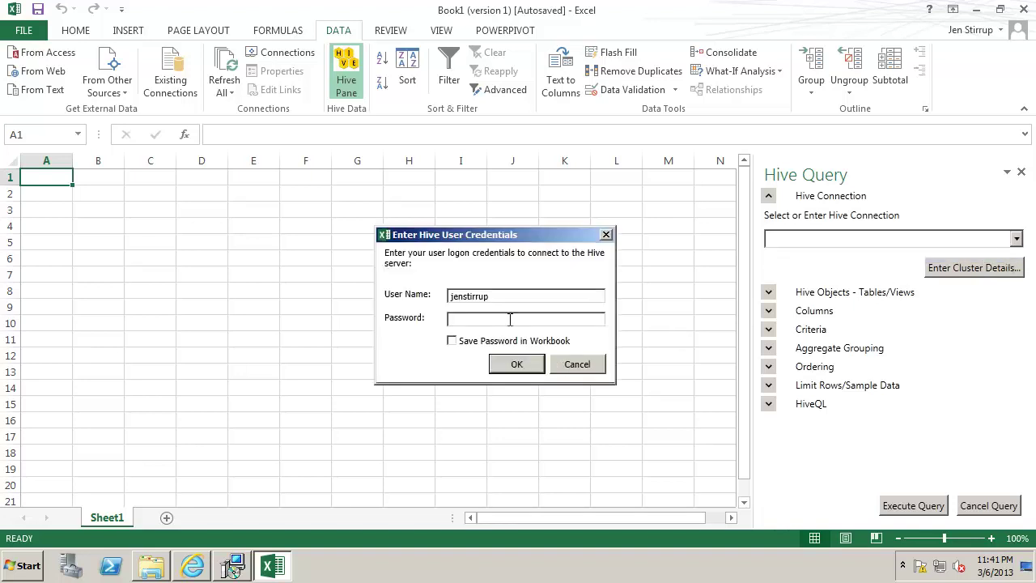
{"action": "type", "text": "*********"}
{"action": "left_click", "coordinate": [452, 341]}
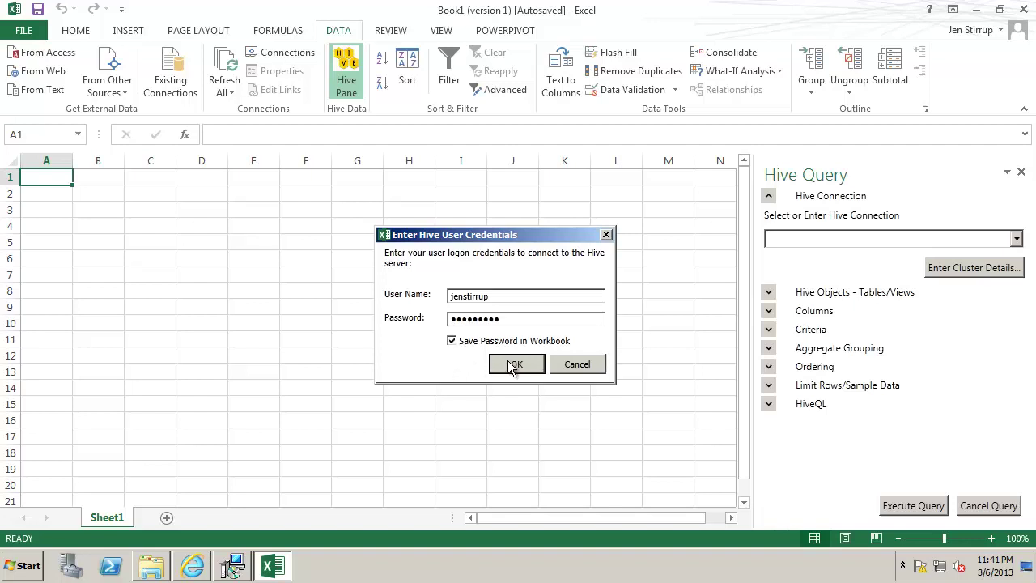
Confirm the credentials, select hivesampletable [Table] as the Hive object, and scroll to its columns
{"action": "left_click", "coordinate": [511, 365]}
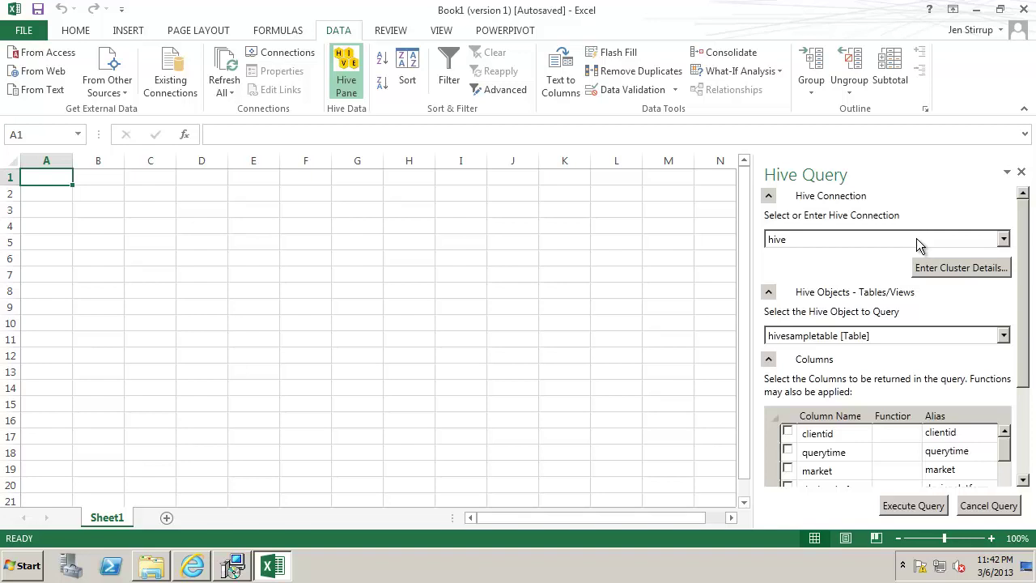
{"action": "left_click", "coordinate": [1004, 336]}
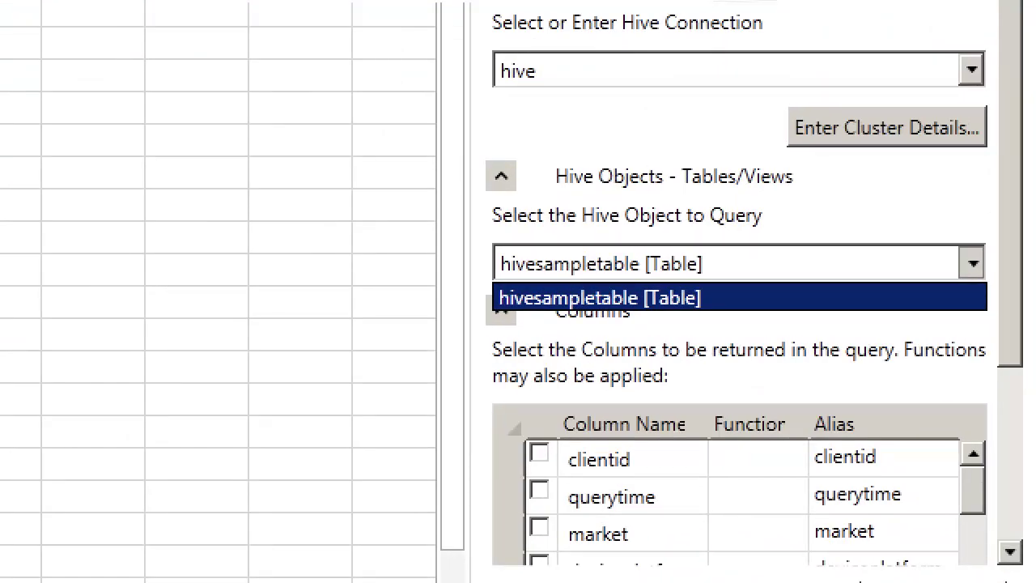
{"action": "left_click", "coordinate": [983, 299]}
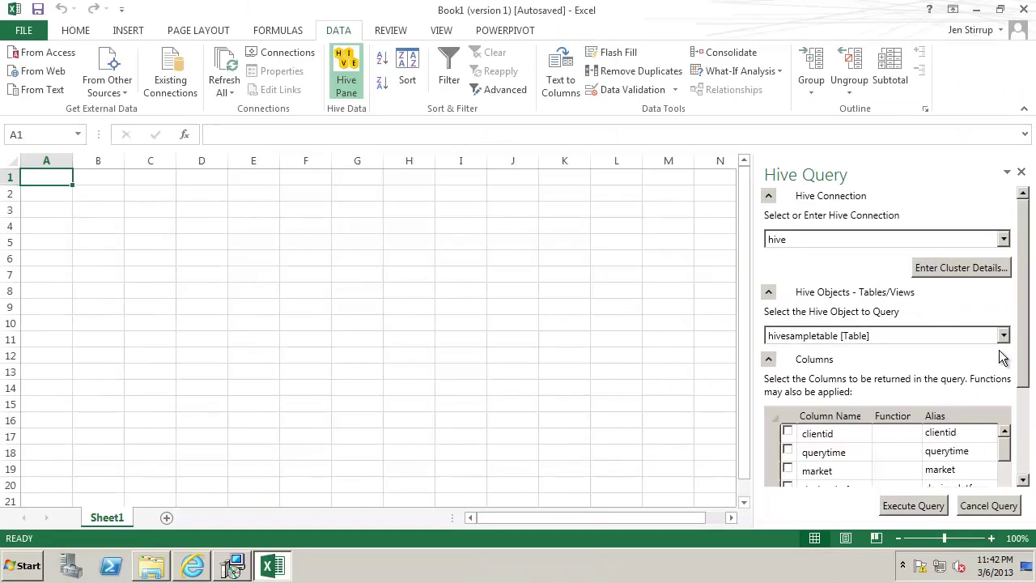
{"action": "left_click_drag", "start_coordinate": [1026, 360], "coordinate": [1029, 456]}
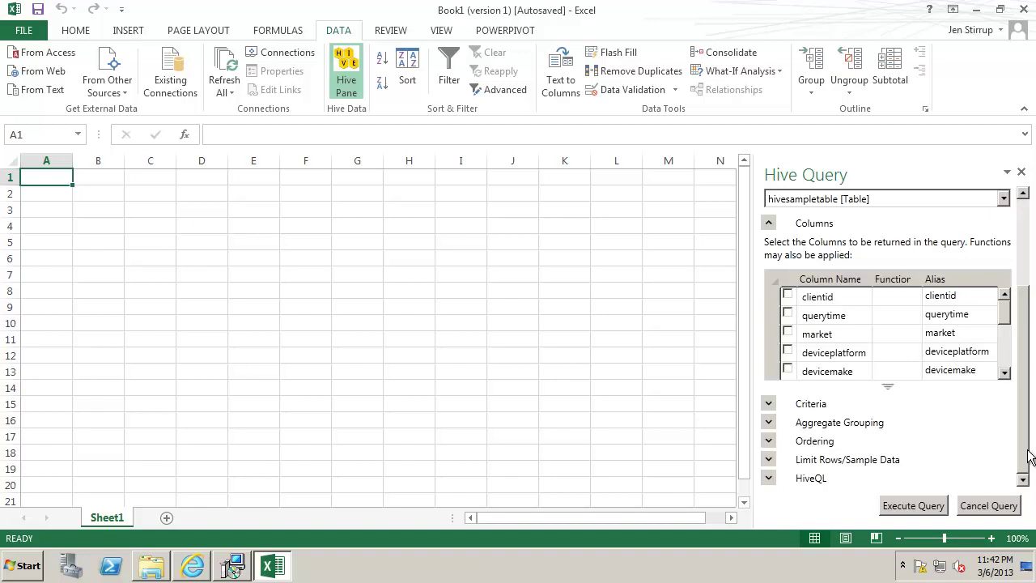
Tick clientid, querytime, market, deviceplatform and devicemake as returned columns
{"action": "left_click", "coordinate": [788, 295]}
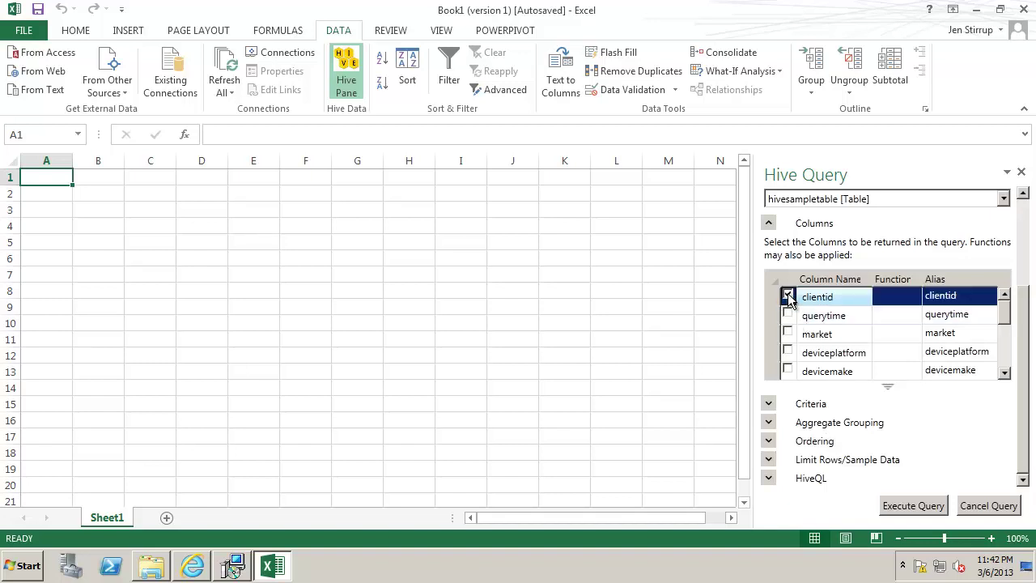
{"action": "left_click", "coordinate": [789, 314]}
{"action": "left_click", "coordinate": [789, 332]}
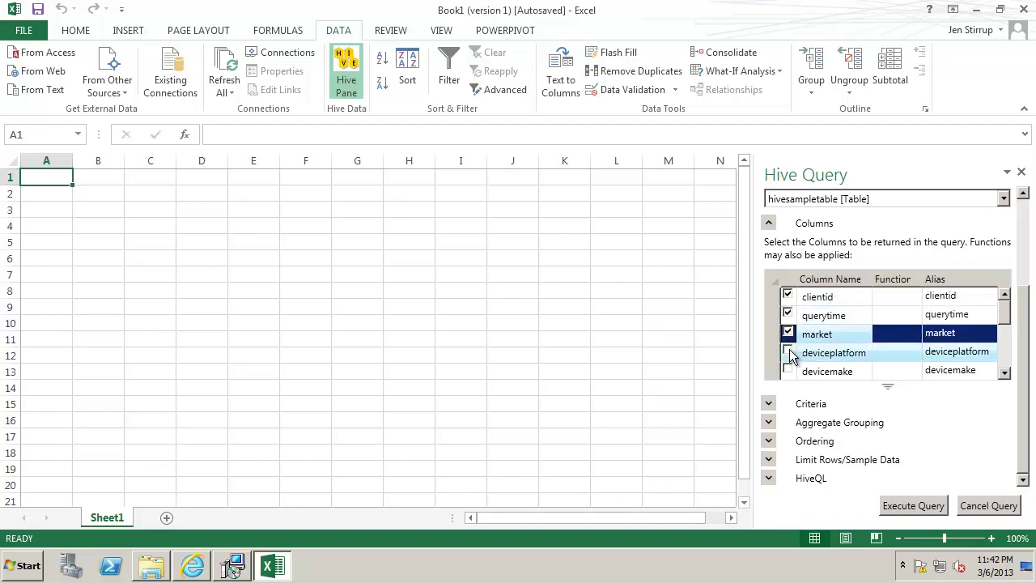
{"action": "left_click", "coordinate": [788, 350]}
{"action": "left_click", "coordinate": [789, 368]}
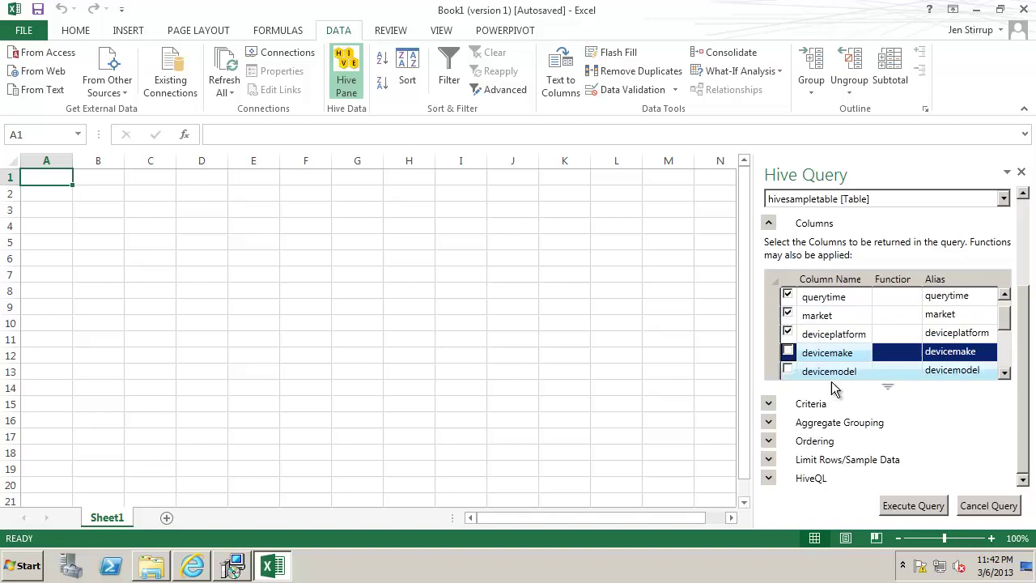
{"action": "left_click", "coordinate": [788, 353]}
Add devicemodel, state, country and querydwelltime, leaving sessionid and sessionpageview unticked
{"action": "left_click", "coordinate": [789, 371]}
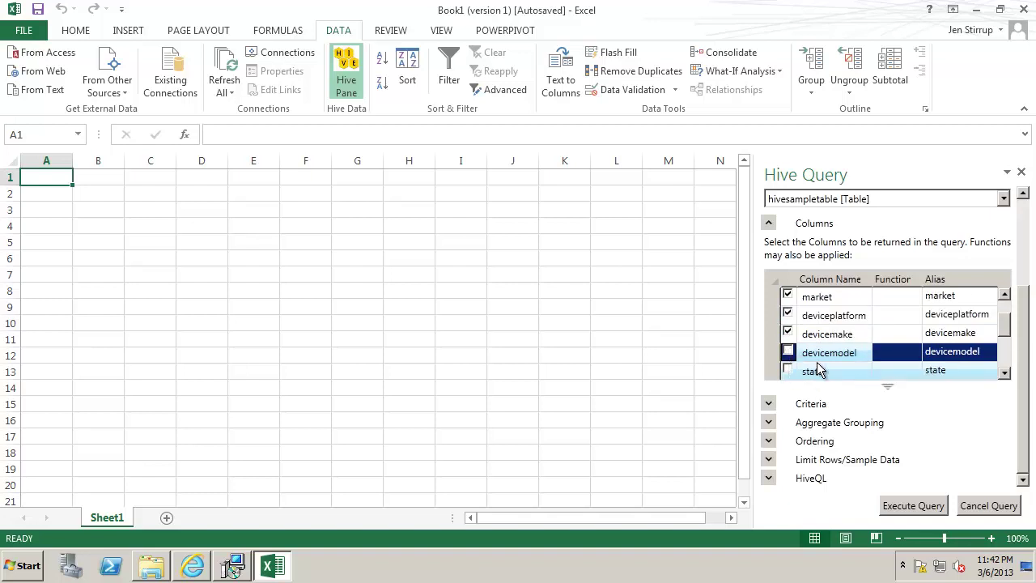
{"action": "left_click", "coordinate": [789, 370]}
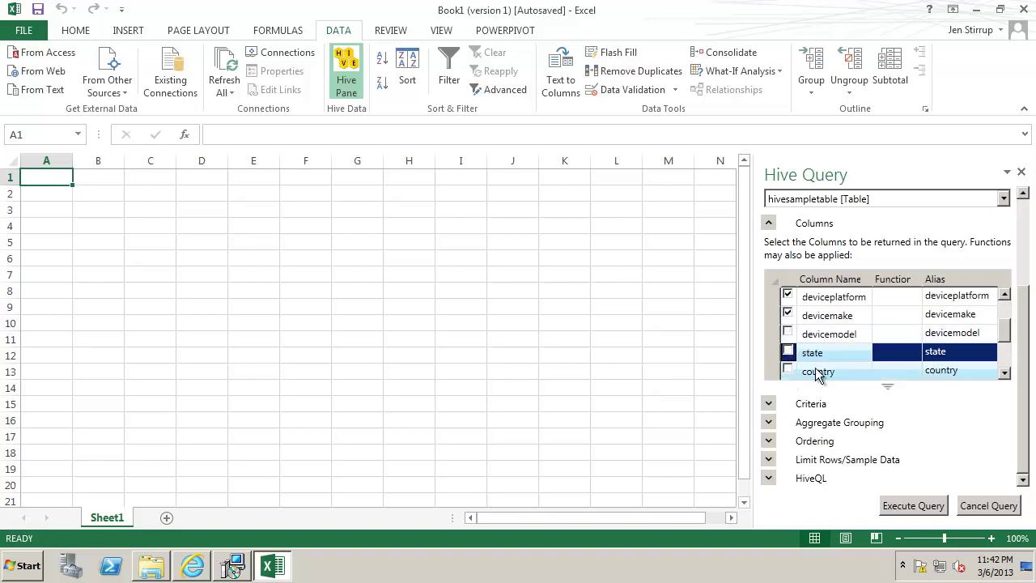
{"action": "left_click", "coordinate": [788, 352]}
{"action": "left_click", "coordinate": [788, 333]}
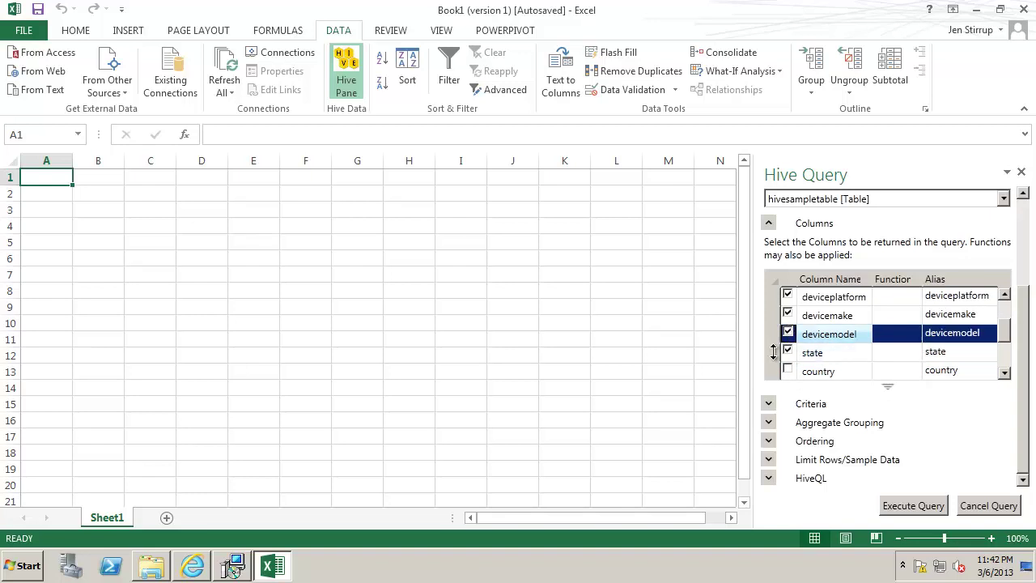
{"action": "left_click", "coordinate": [790, 370]}
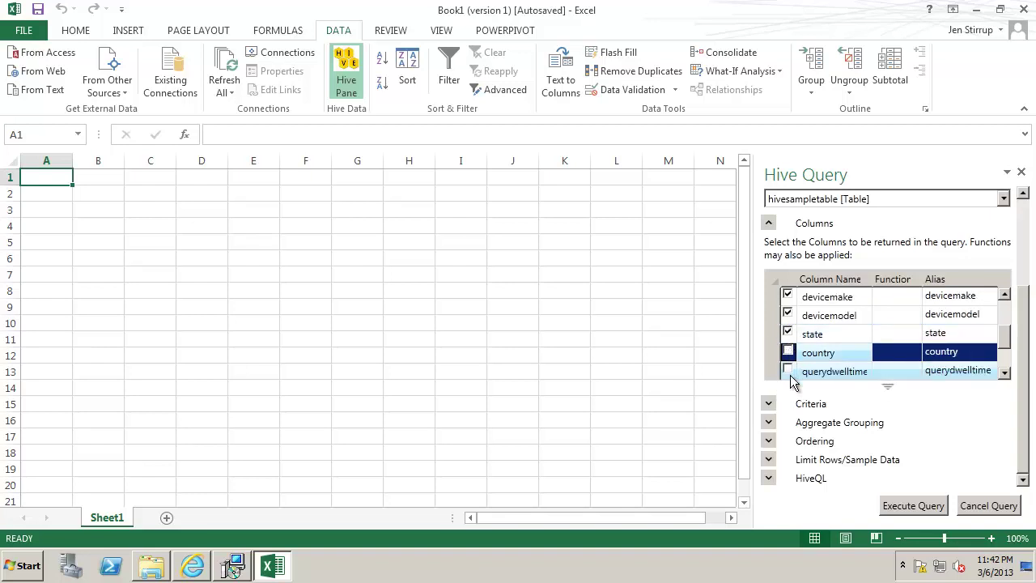
{"action": "left_click", "coordinate": [789, 370]}
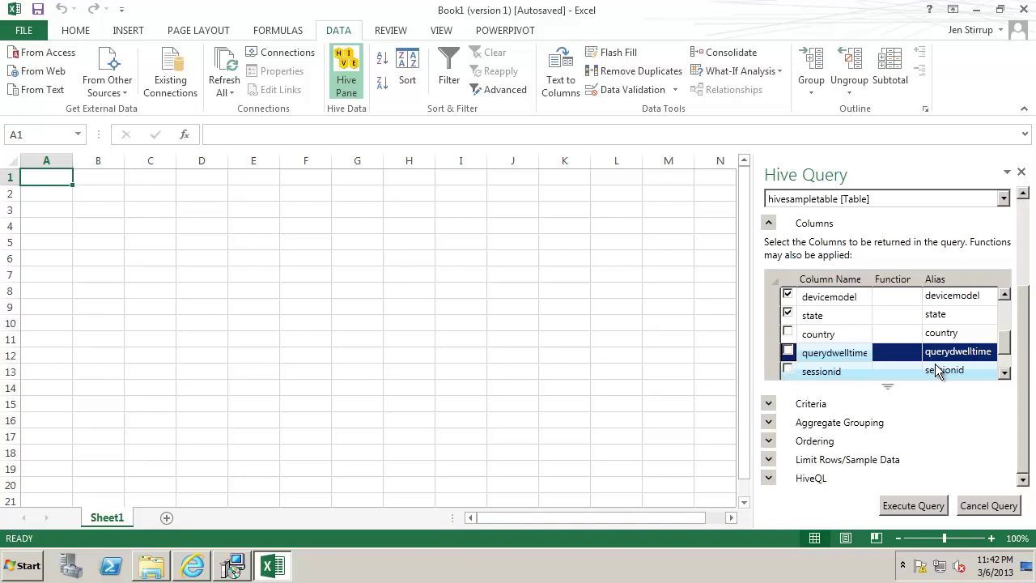
{"action": "left_click", "coordinate": [789, 332]}
{"action": "left_click", "coordinate": [788, 351]}
{"action": "left_click", "coordinate": [790, 366]}
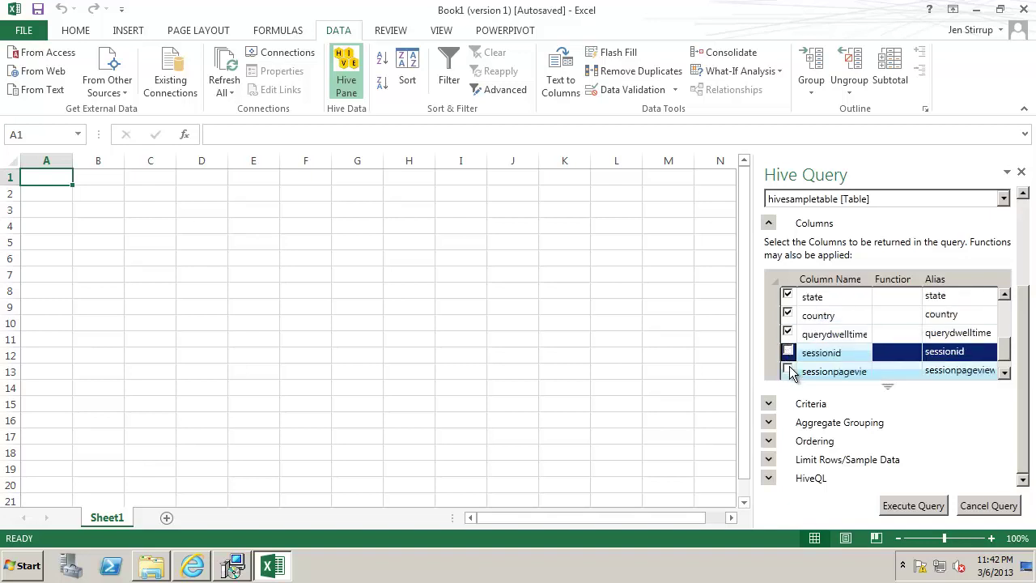
{"action": "left_click", "coordinate": [1004, 370]}
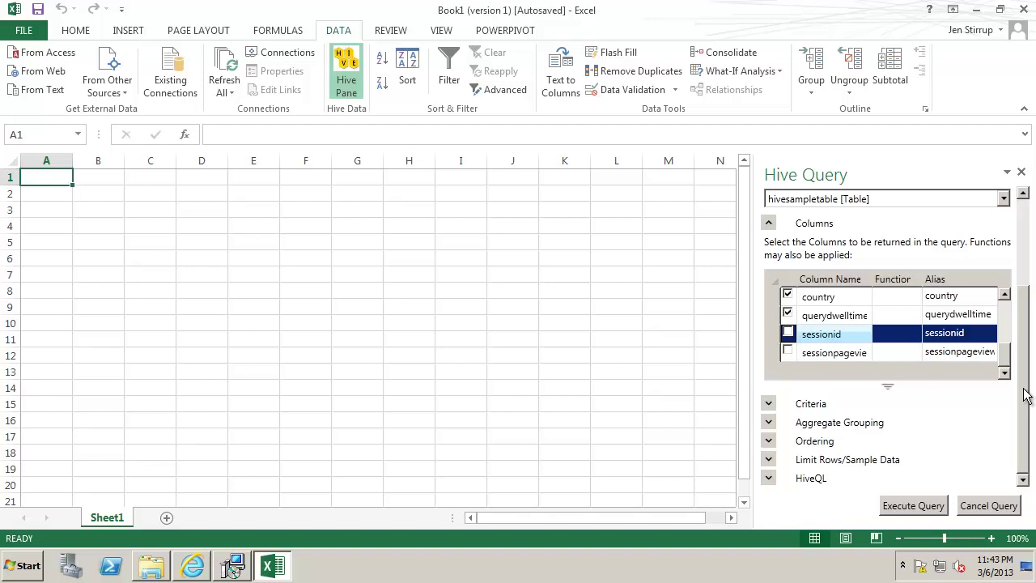
Expand the generated HiveQL and inspect the 200-row Limit Rows setting before collapsing it
{"action": "left_click", "coordinate": [770, 479]}
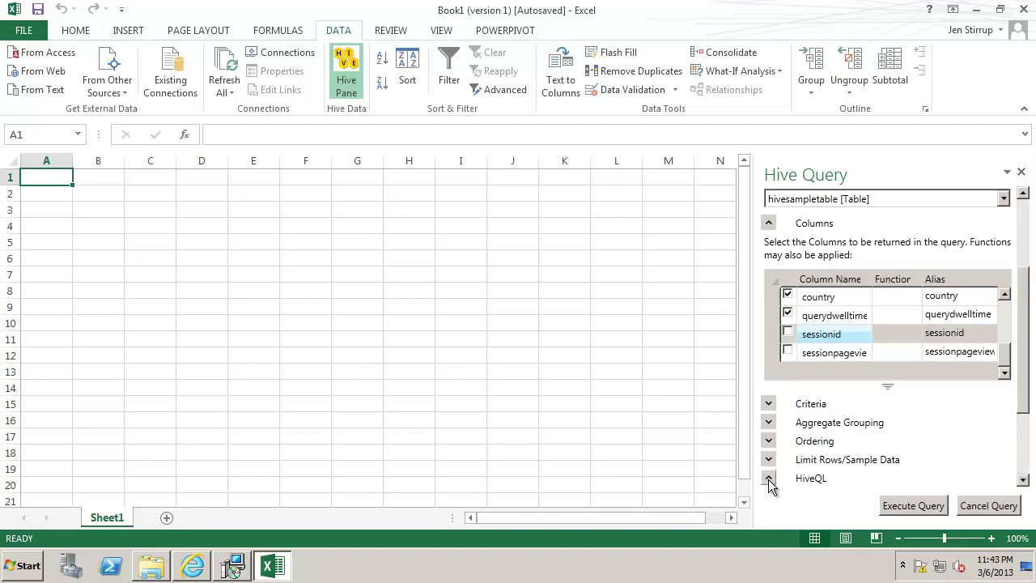
{"action": "left_click_drag", "start_coordinate": [1022, 395], "coordinate": [1027, 455]}
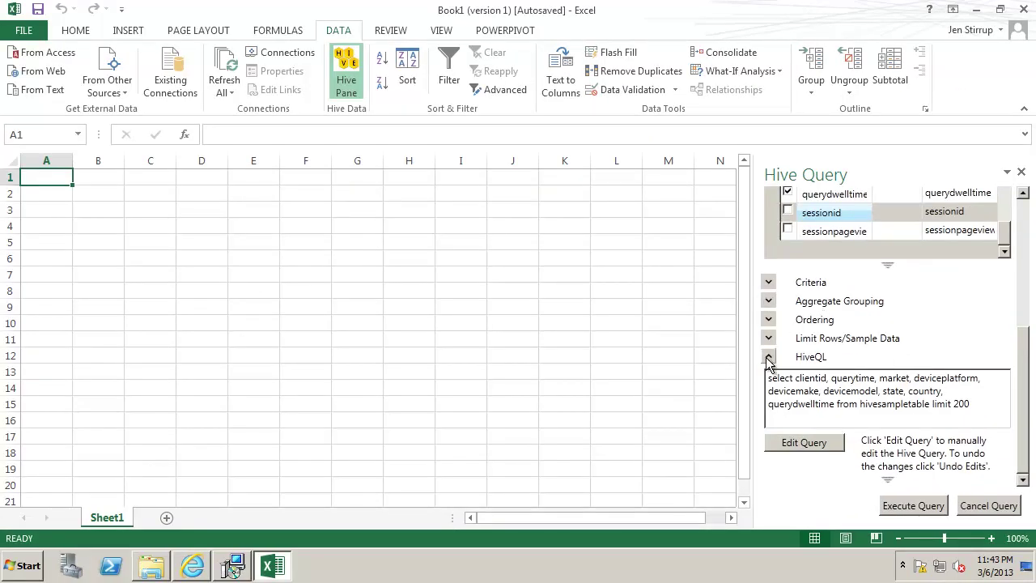
{"action": "left_click", "coordinate": [769, 338]}
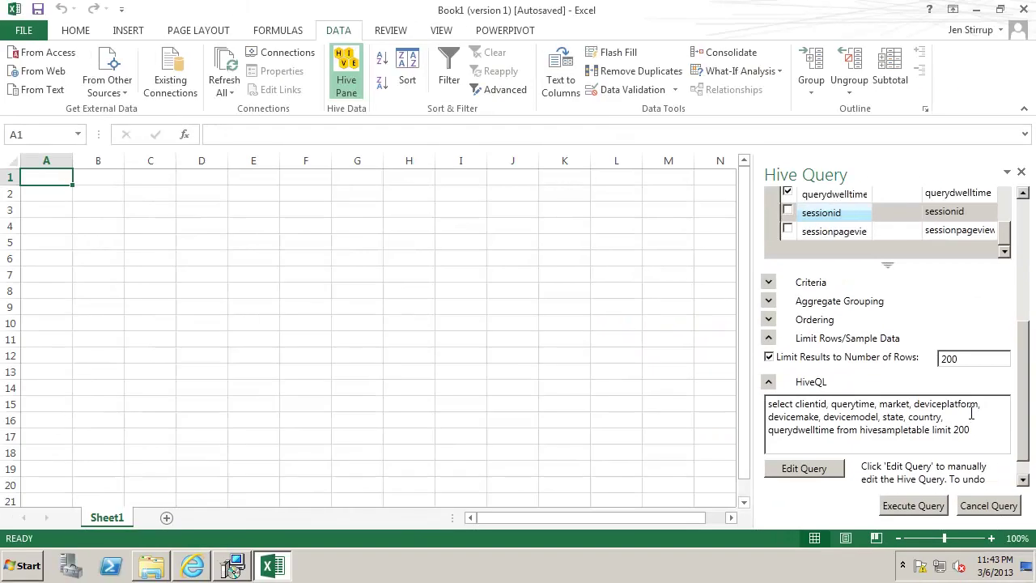
{"action": "left_click", "coordinate": [772, 340]}
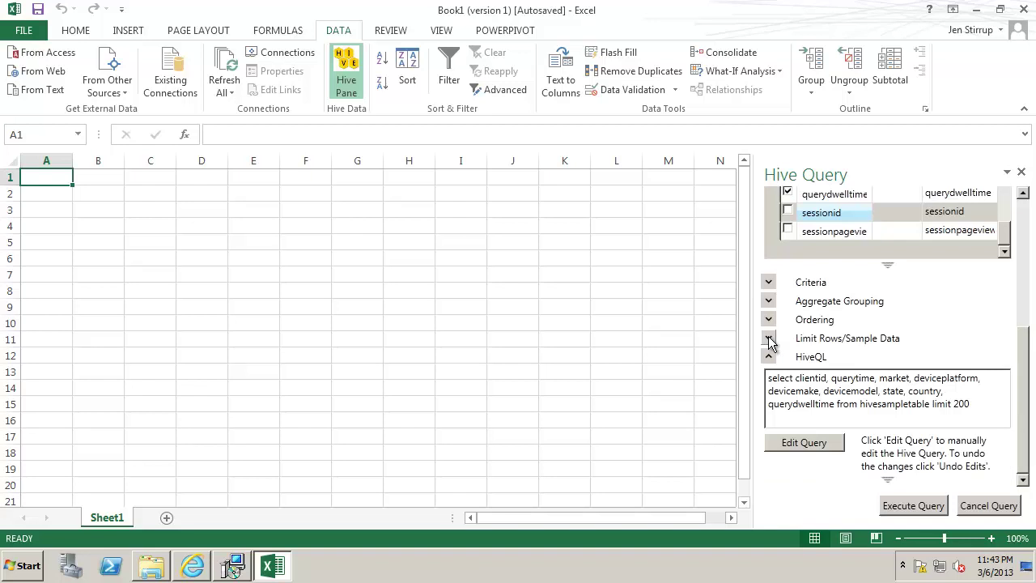
Browse the Ordering section's column list without choosing a sort column
{"action": "left_click", "coordinate": [770, 321]}
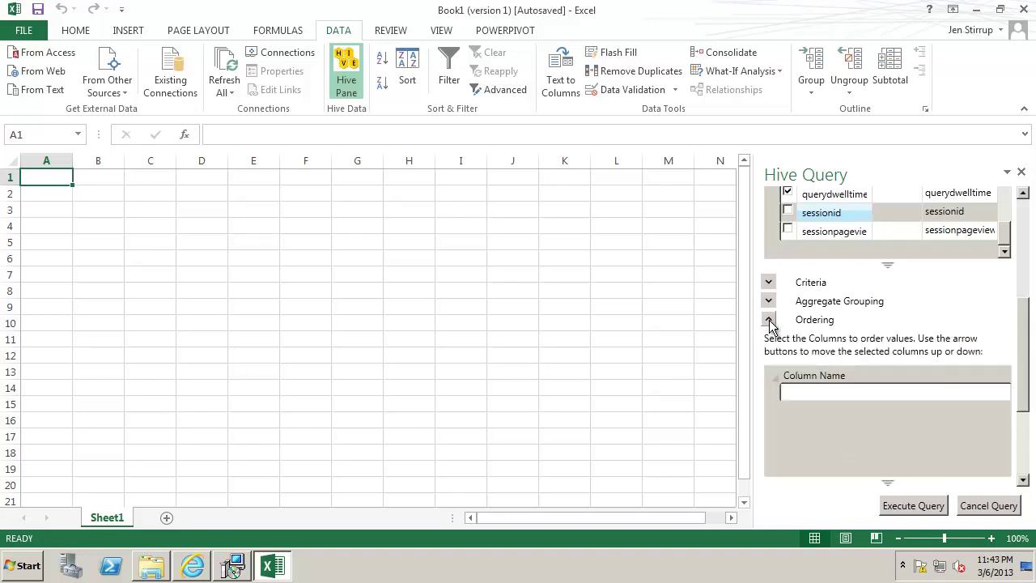
{"action": "left_click", "coordinate": [1002, 394]}
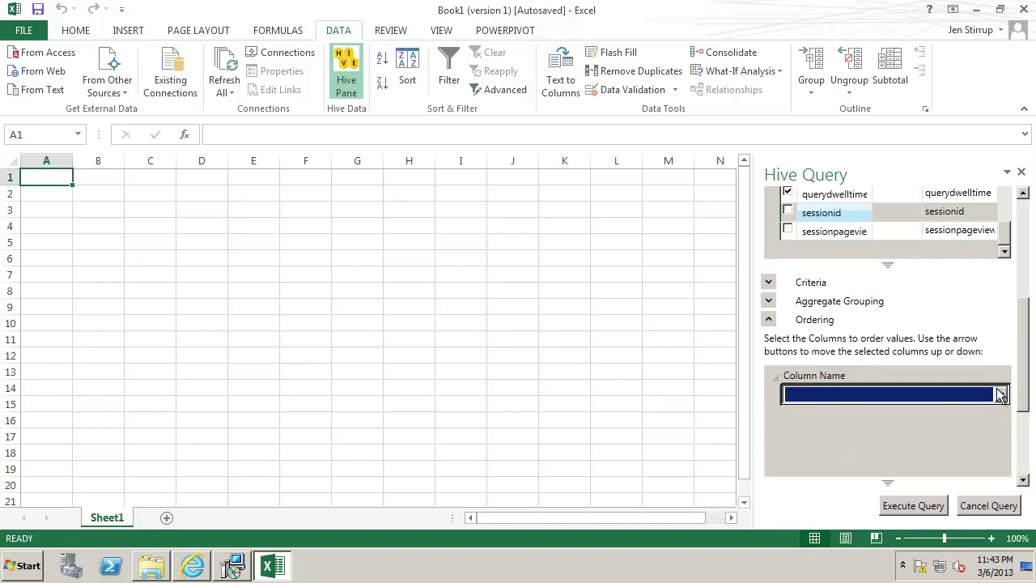
{"action": "left_click", "coordinate": [1002, 394]}
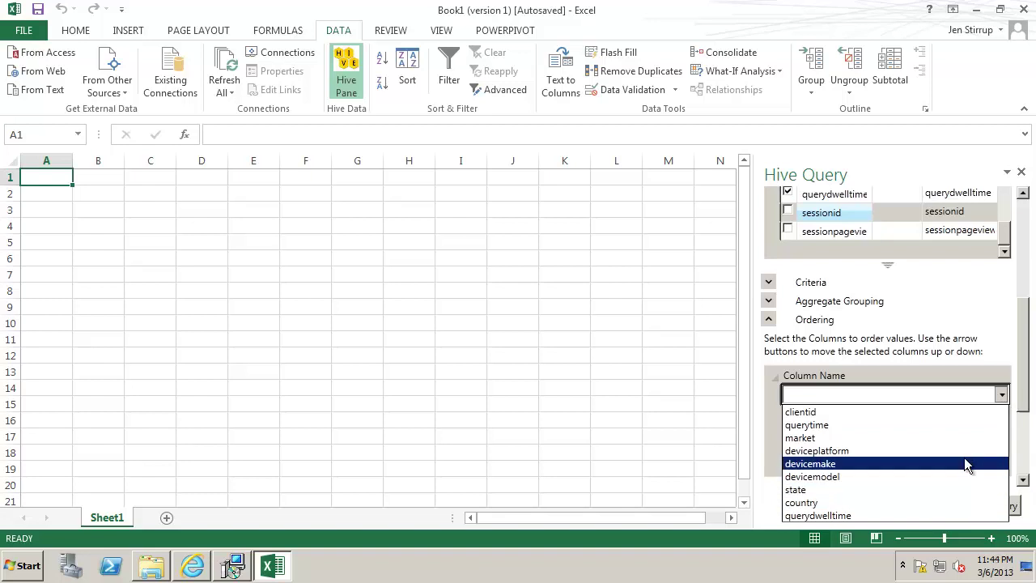
{"action": "left_click", "coordinate": [996, 330]}
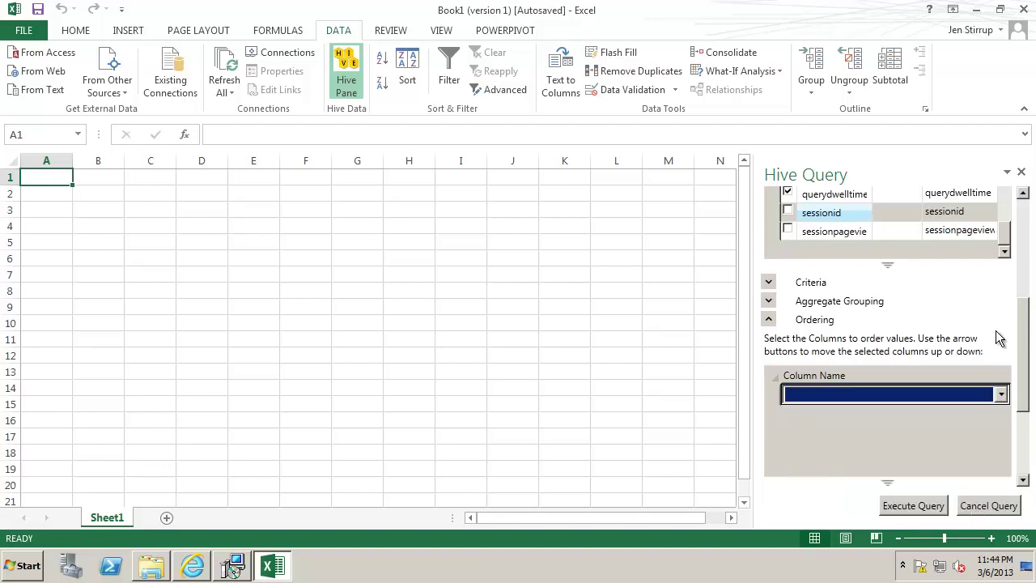
{"action": "left_click", "coordinate": [769, 319]}
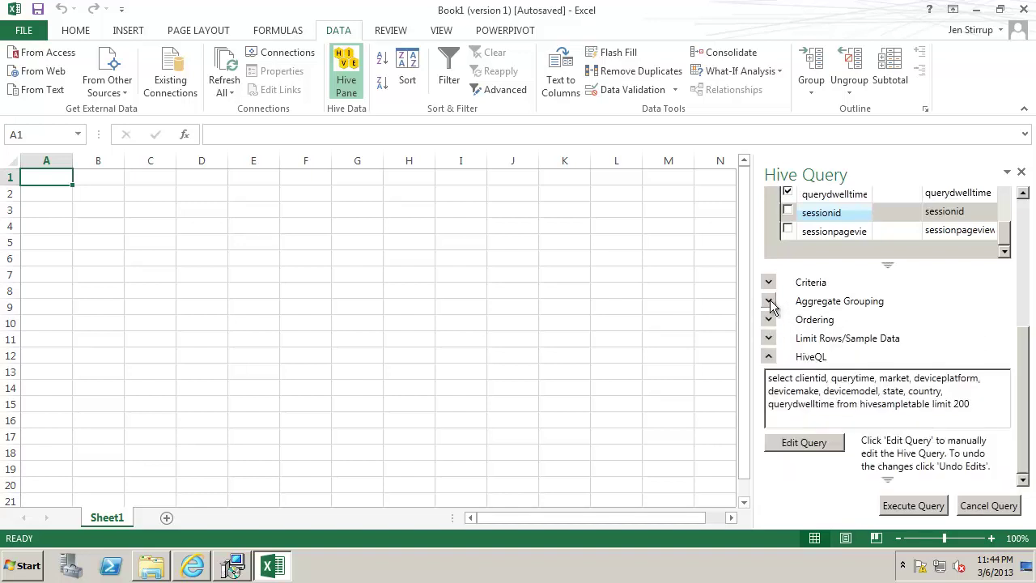
Look through the Aggregate Grouping column choices, leaving grouping unset
{"action": "left_click", "coordinate": [770, 301]}
{"action": "left_click", "coordinate": [1007, 387]}
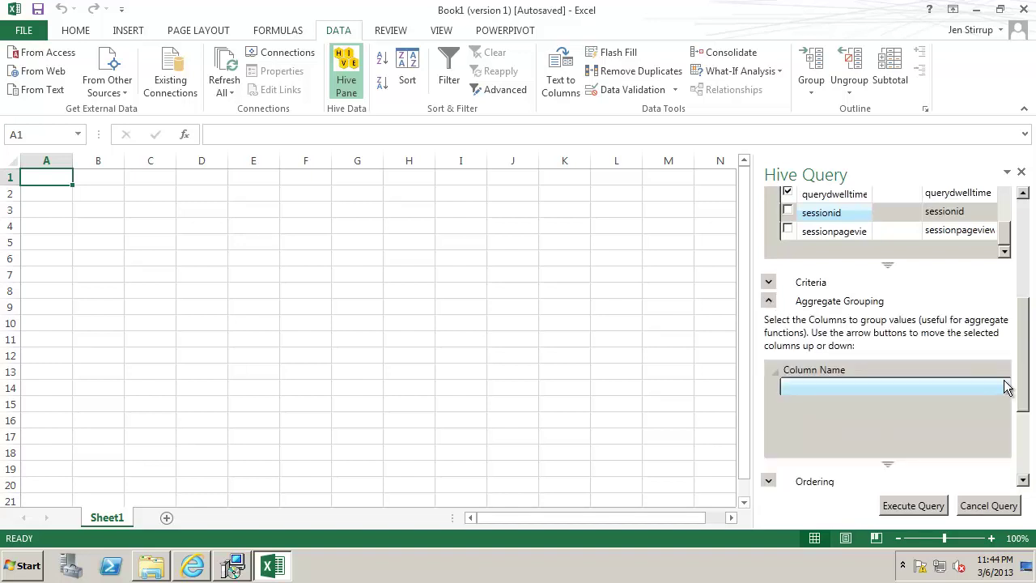
{"action": "left_click", "coordinate": [1009, 392]}
{"action": "left_click", "coordinate": [1002, 390]}
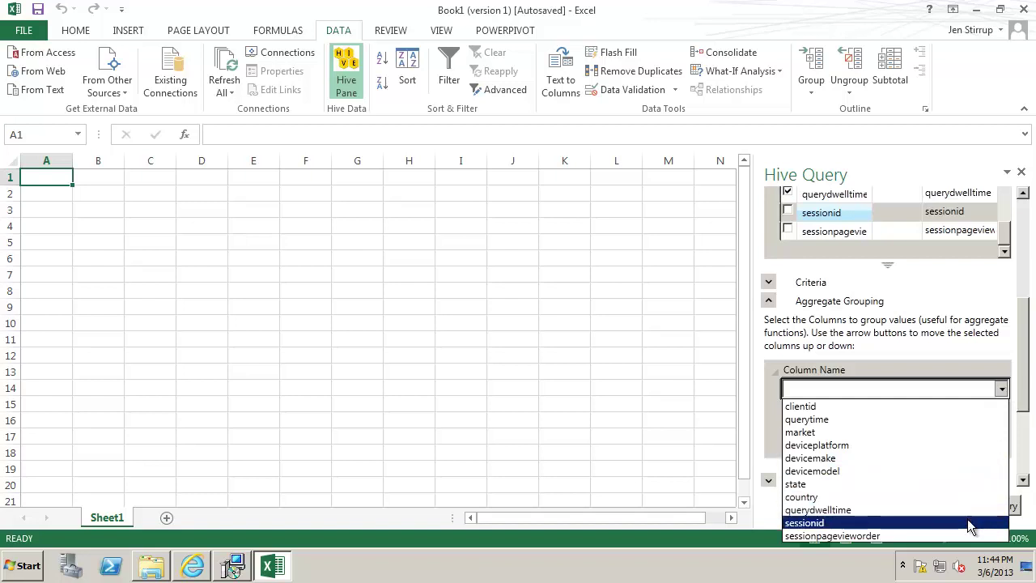
{"action": "left_click", "coordinate": [985, 365]}
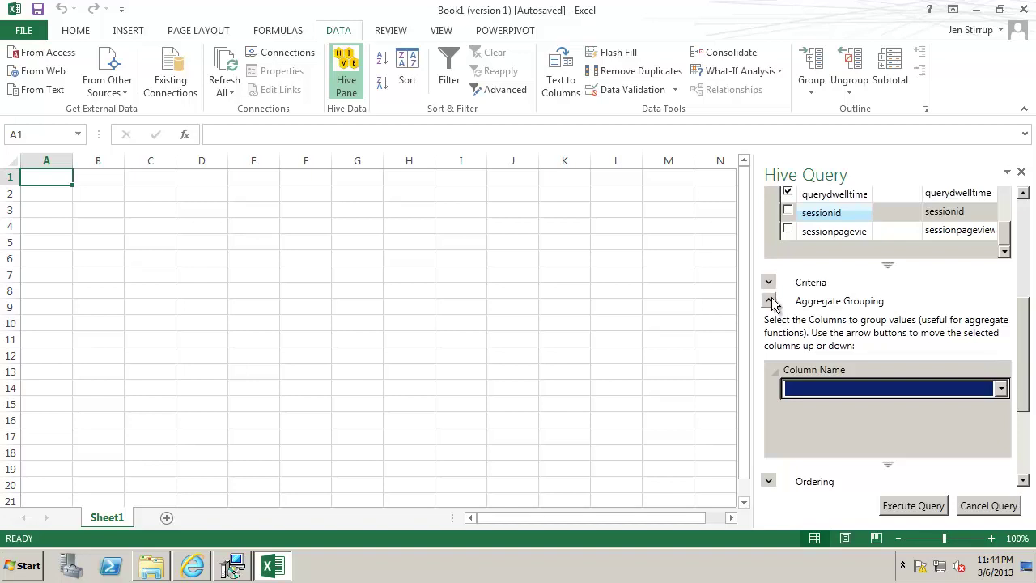
{"action": "left_click", "coordinate": [770, 302]}
Check the Criteria section, leave it empty, and collapse it to show the HiveQL text
{"action": "left_click", "coordinate": [770, 282]}
{"action": "left_click", "coordinate": [1009, 355]}
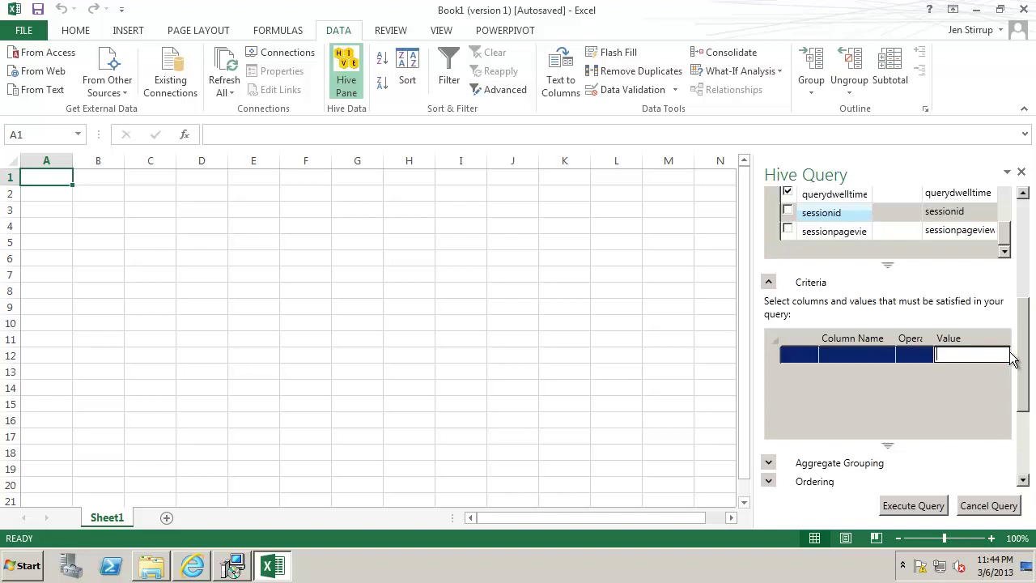
{"action": "left_click", "coordinate": [1011, 323]}
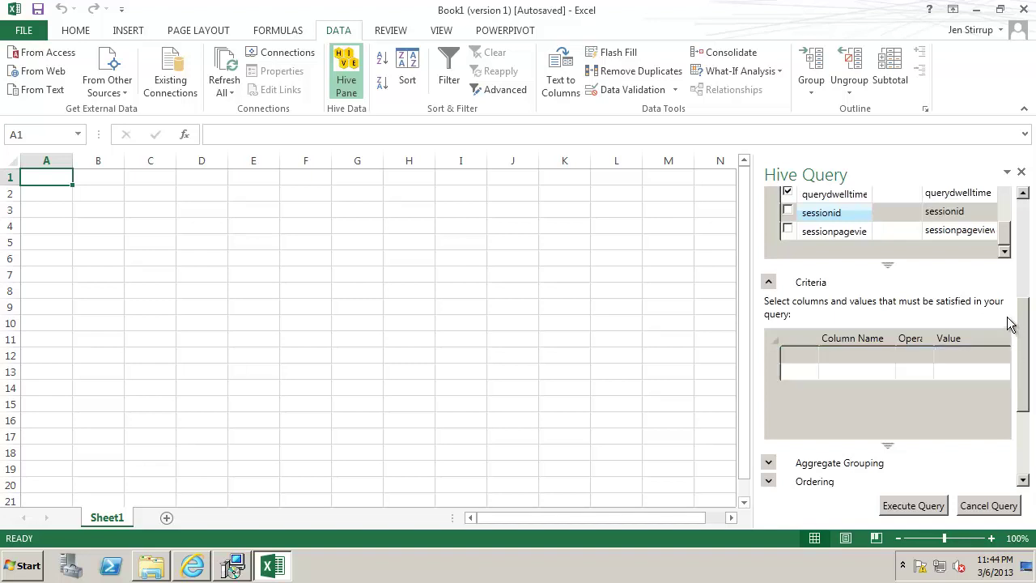
{"action": "mouse_move", "coordinate": [1026, 346]}
{"action": "left_mouse_down"}
{"action": "mouse_move", "coordinate": [1031, 365]}
{"action": "mouse_move", "coordinate": [1030, 350]}
{"action": "left_mouse_up"}
{"action": "left_click", "coordinate": [769, 276]}
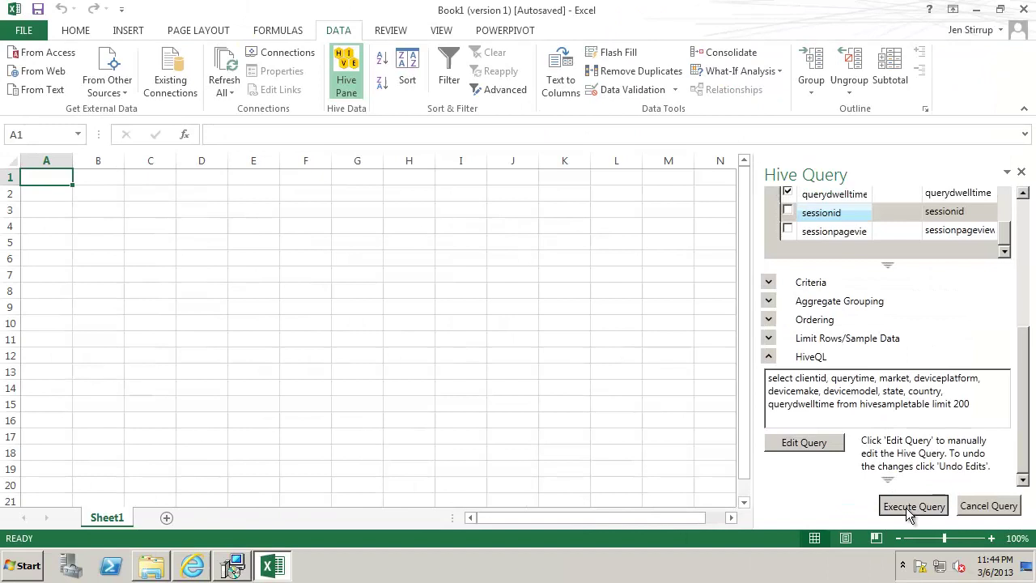
Execute the Hive query, importing the nine columns into a table starting at A1
{"action": "left_click", "coordinate": [911, 506]}
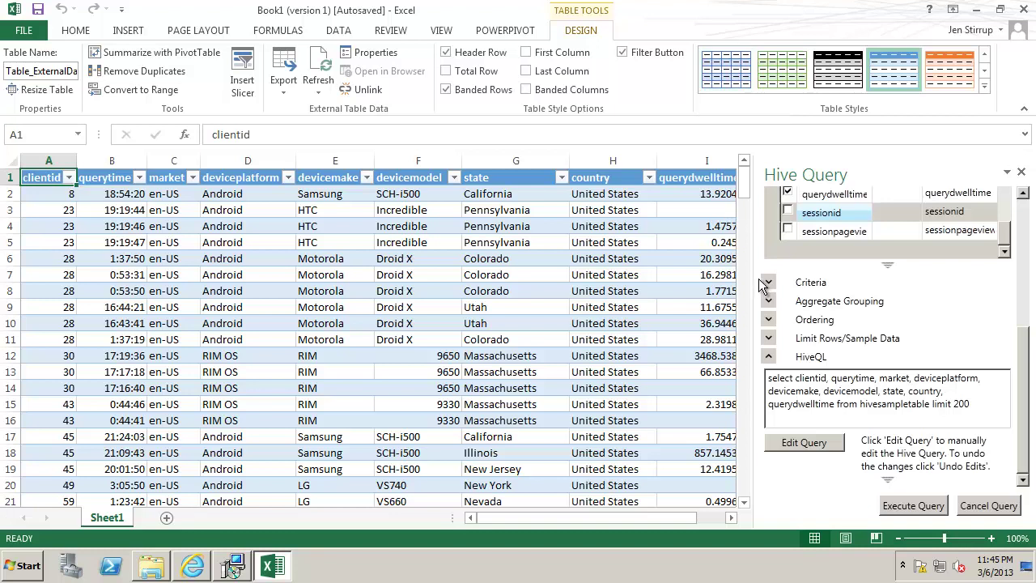
Narrow the Hive Query pane and filter the country column to United Kingdom only
{"action": "left_click_drag", "start_coordinate": [754, 270], "coordinate": [787, 277]}
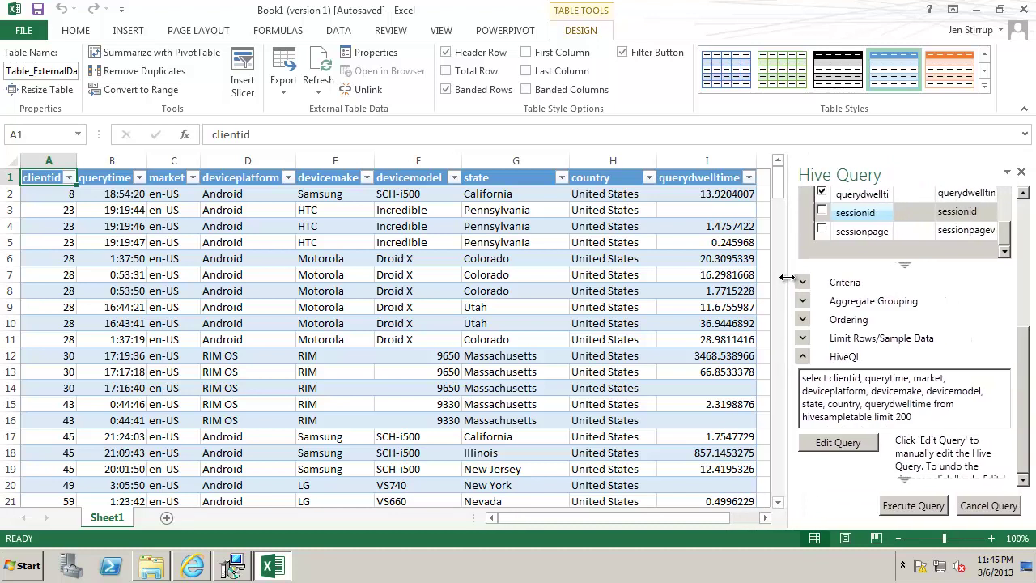
{"action": "left_click", "coordinate": [650, 179]}
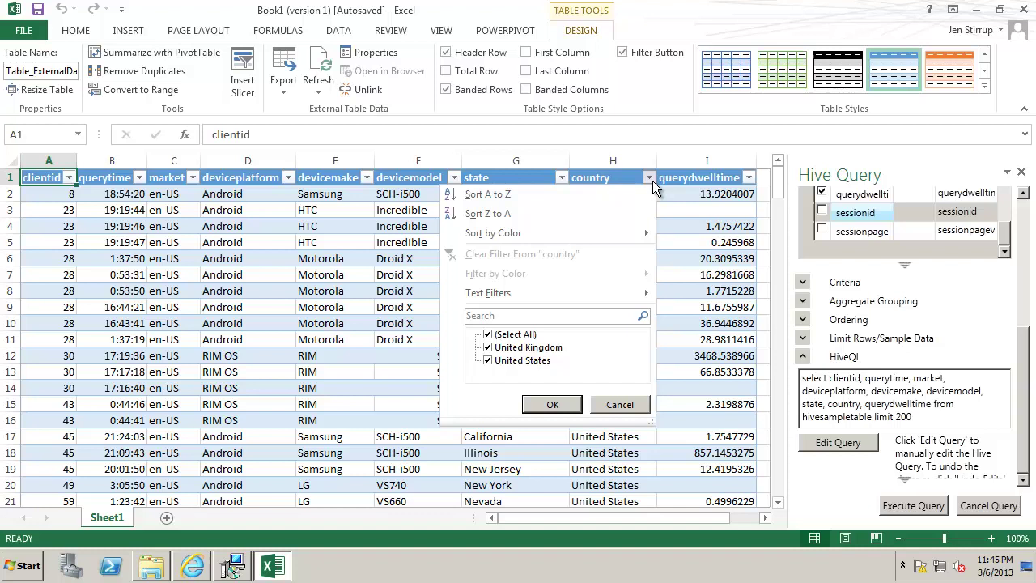
{"action": "left_click", "coordinate": [488, 335]}
{"action": "left_click", "coordinate": [488, 347]}
{"action": "left_click", "coordinate": [552, 405]}
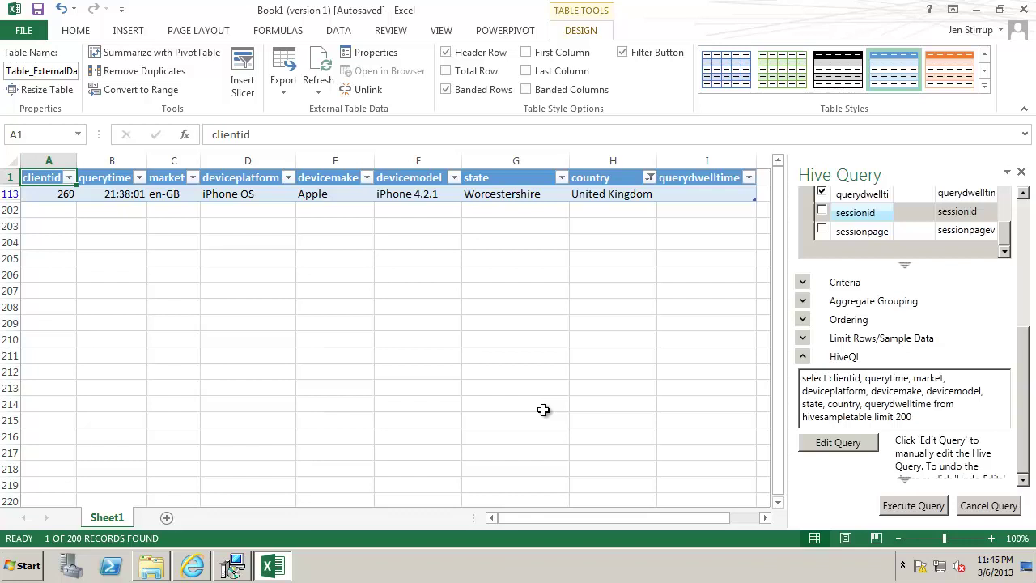
Reset the country filter to (Select All) so every country shows again
{"action": "left_click", "coordinate": [649, 178]}
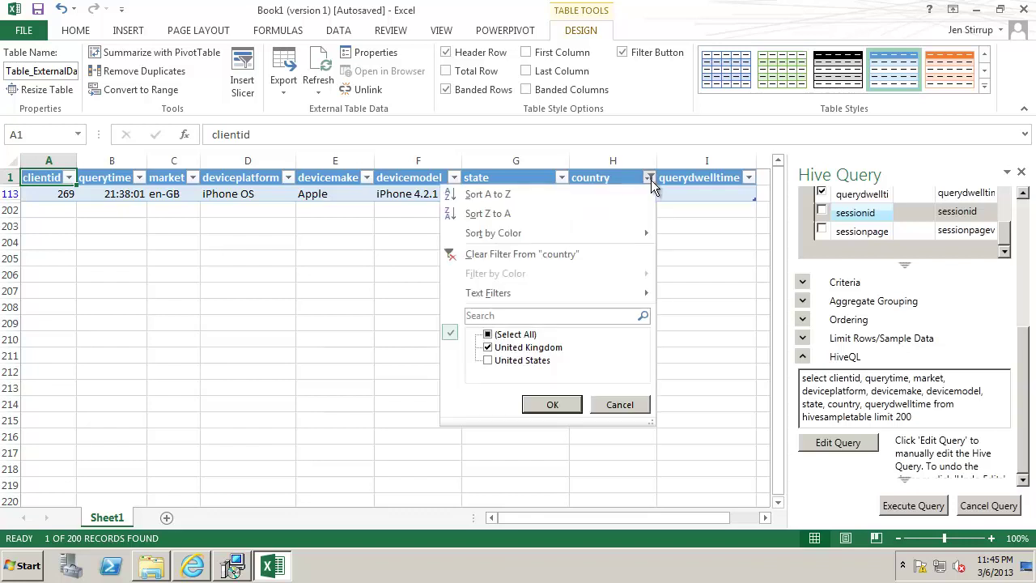
{"action": "left_click", "coordinate": [488, 335]}
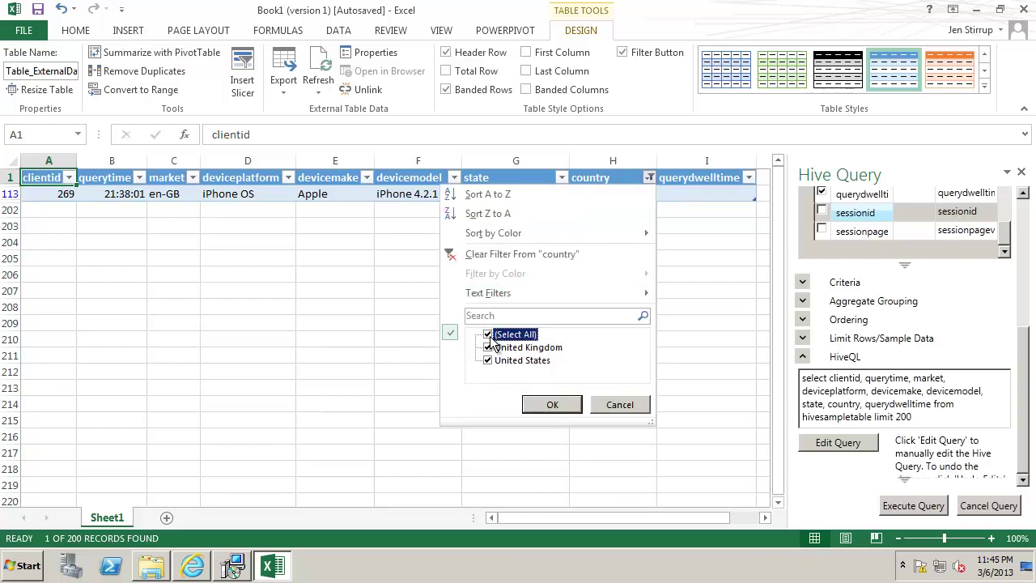
{"action": "left_click", "coordinate": [553, 405]}
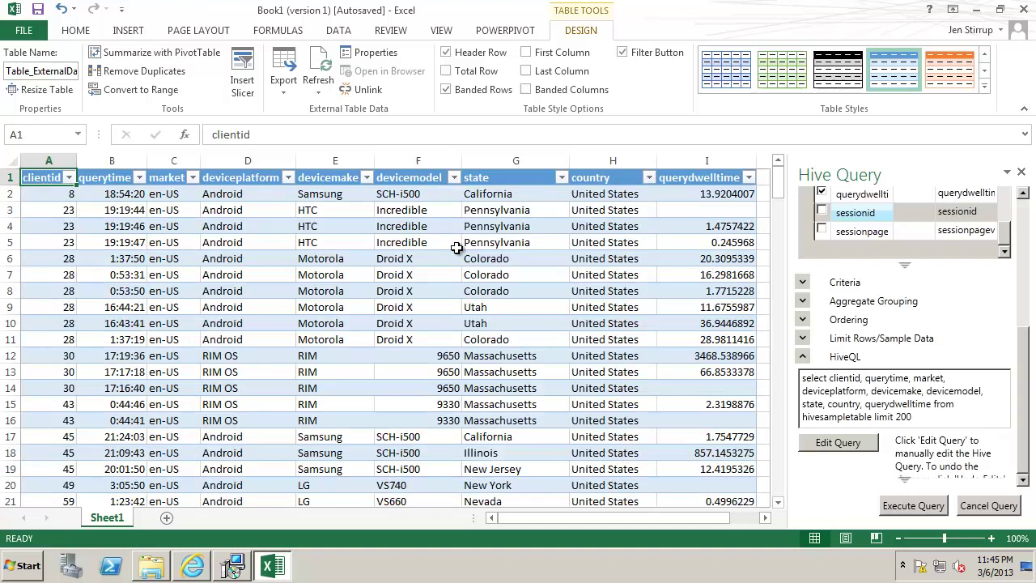
Filter the devicemake column to RIM only, leaving 13 of 200 records visible
{"action": "left_click_drag", "start_coordinate": [563, 520], "coordinate": [542, 529]}
{"action": "left_click", "coordinate": [366, 178]}
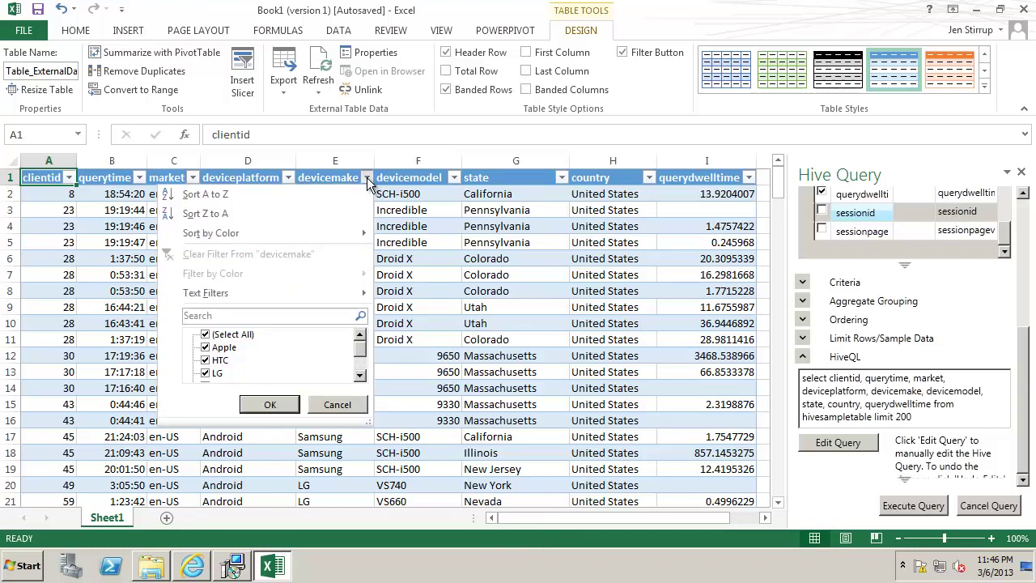
{"action": "mouse_move", "coordinate": [359, 348]}
{"action": "left_mouse_down"}
{"action": "mouse_move", "coordinate": [360, 370]}
{"action": "mouse_move", "coordinate": [361, 343]}
{"action": "left_mouse_up"}
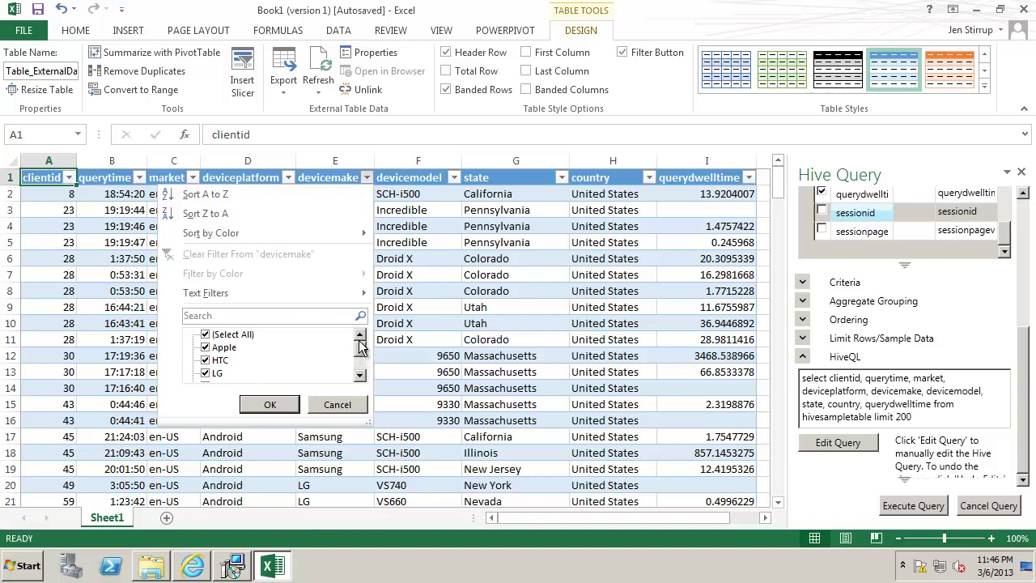
{"action": "left_click", "coordinate": [212, 334]}
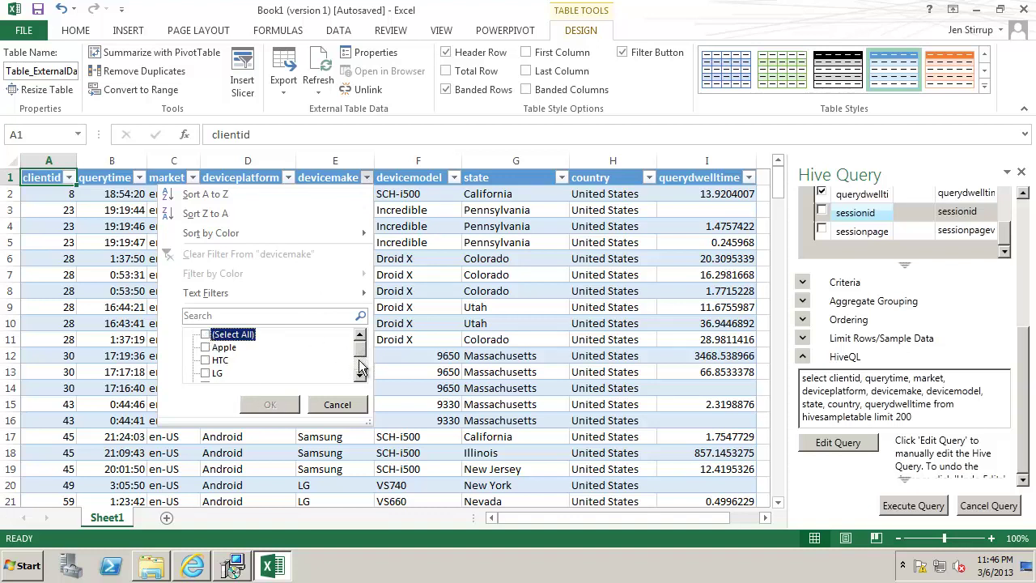
{"action": "left_click_drag", "start_coordinate": [362, 350], "coordinate": [361, 368]}
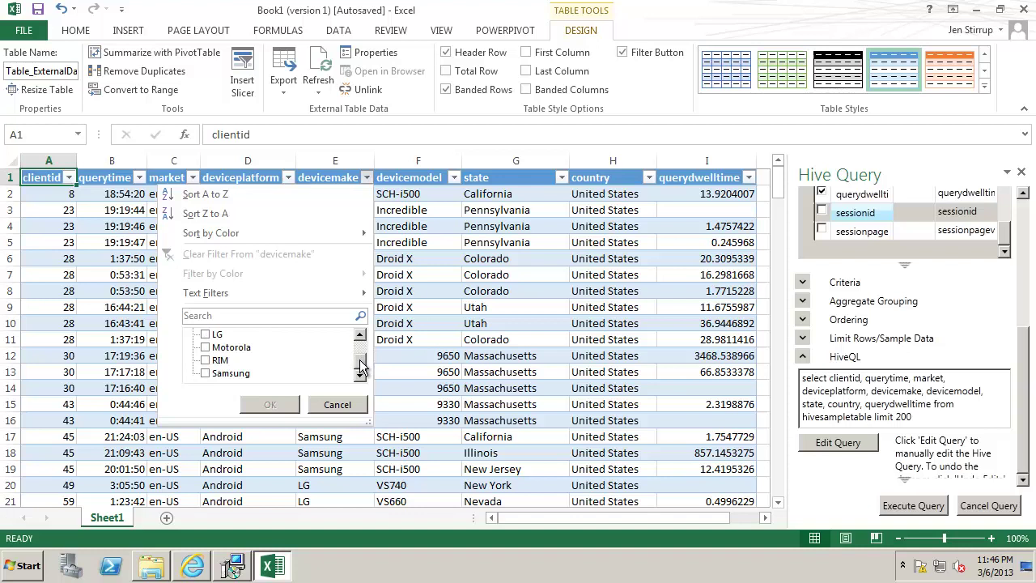
{"action": "left_click", "coordinate": [216, 361]}
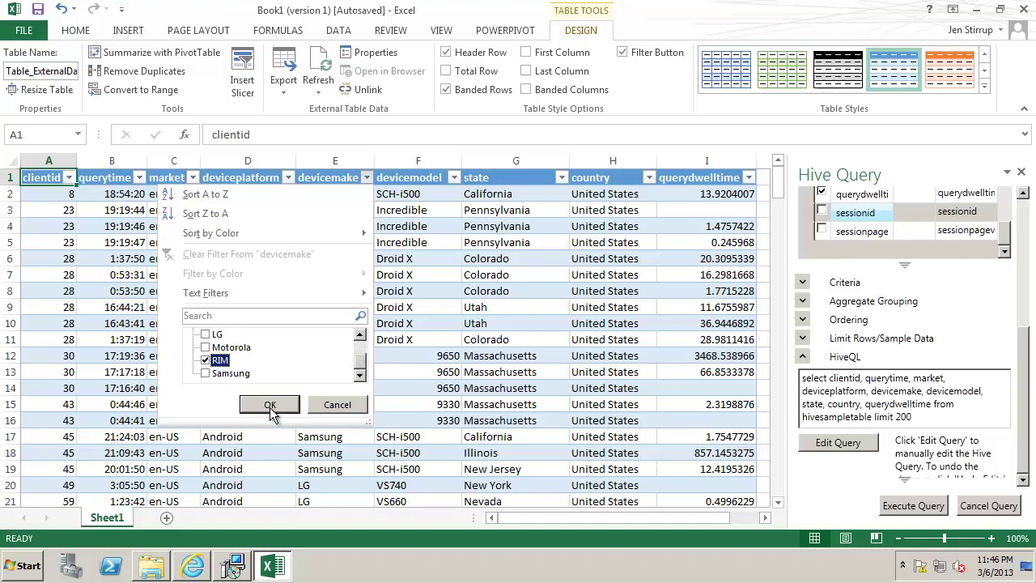
{"action": "left_click", "coordinate": [270, 404]}
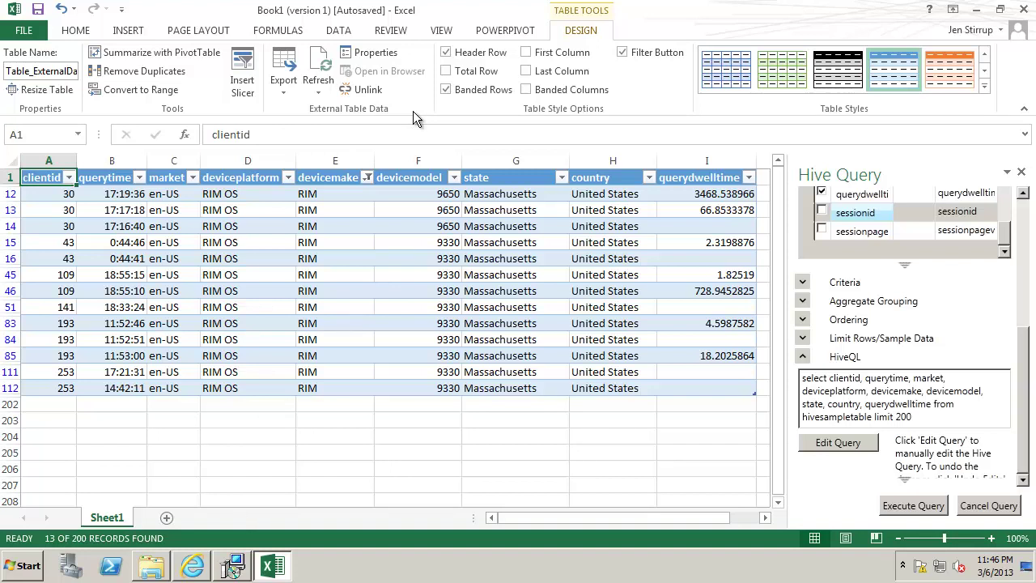
{"action": "mouse_move", "coordinate": [433, 7]}
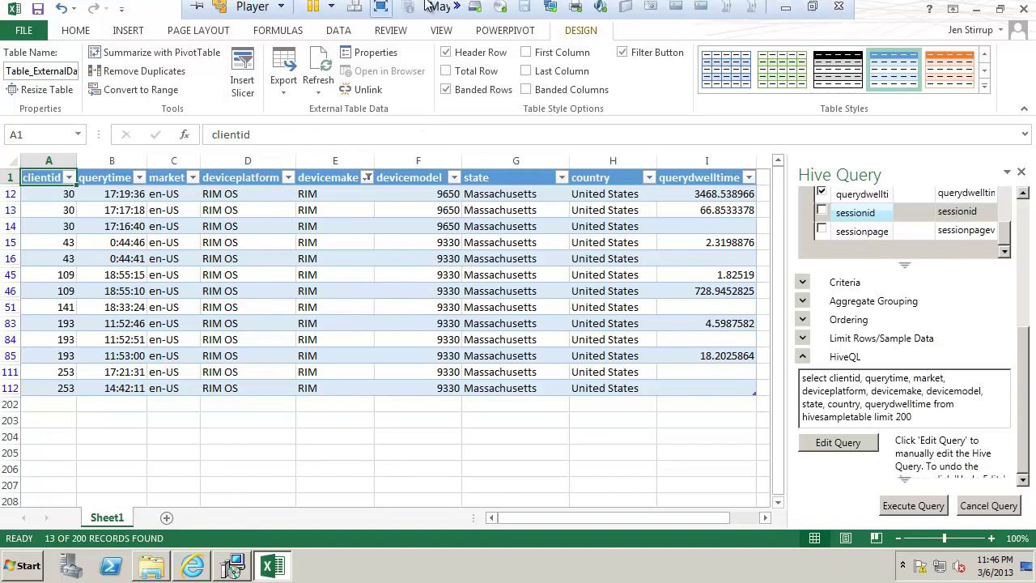